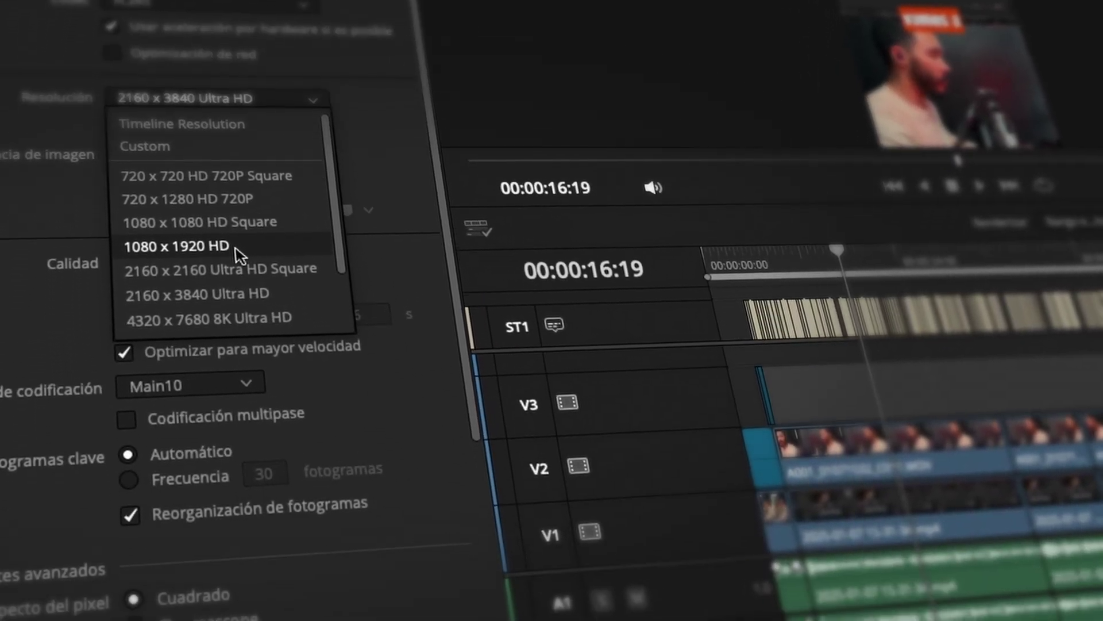
Choose 1080 x 1920 HD from the Resolución list for the Custom Export.
{"action": "left_click", "coordinate": [235, 247]}
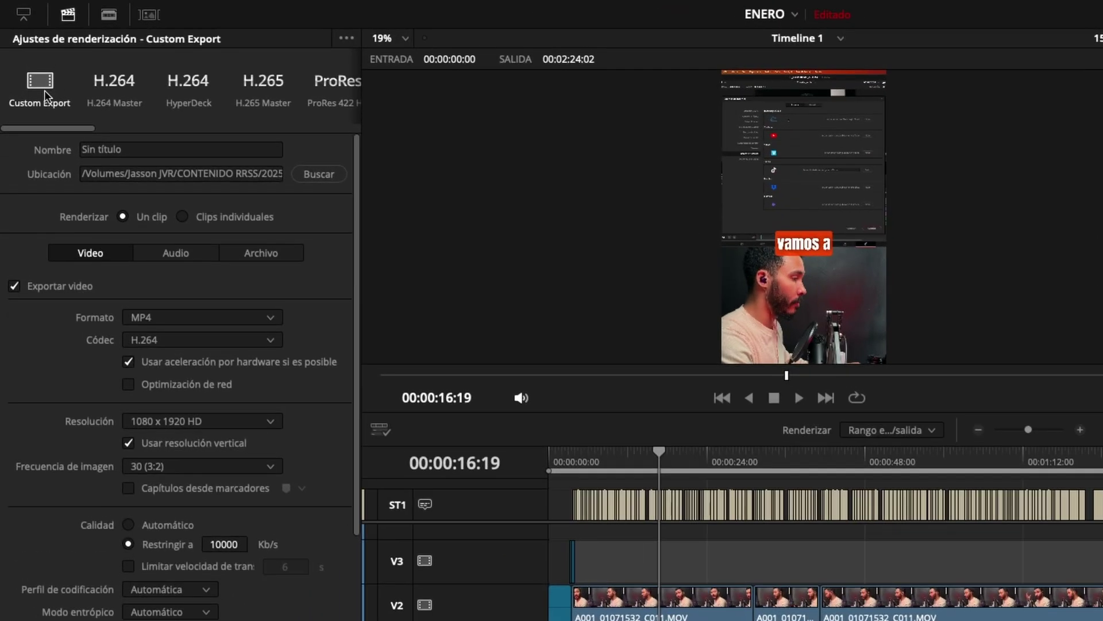
{"action": "left_click_drag", "start_coordinate": [42, 126], "coordinate": [152, 128]}
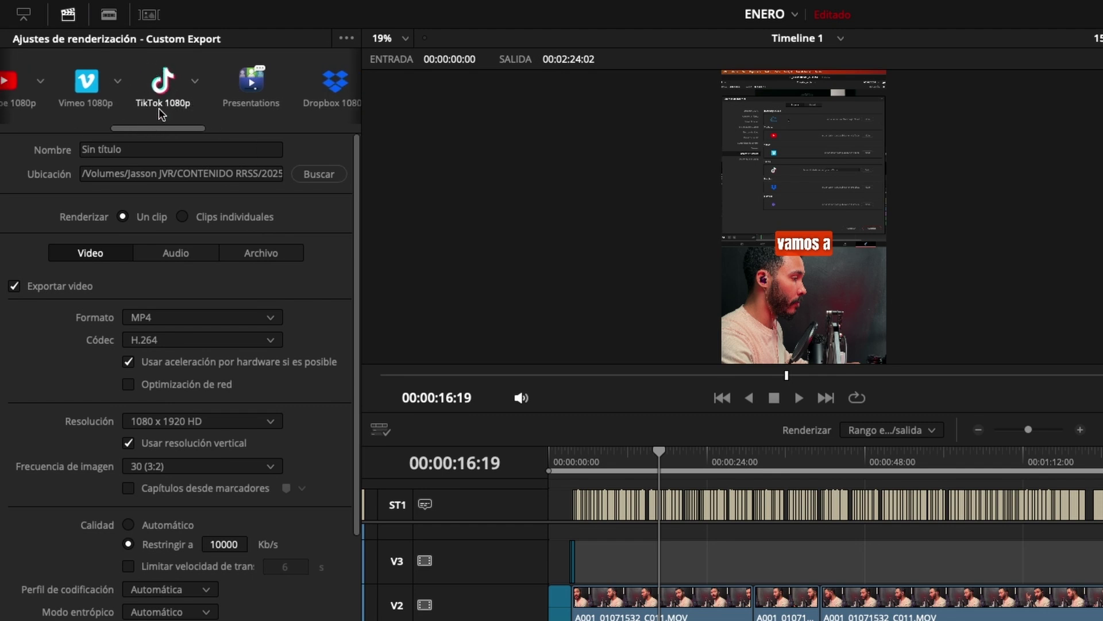
{"action": "left_click", "coordinate": [195, 82]}
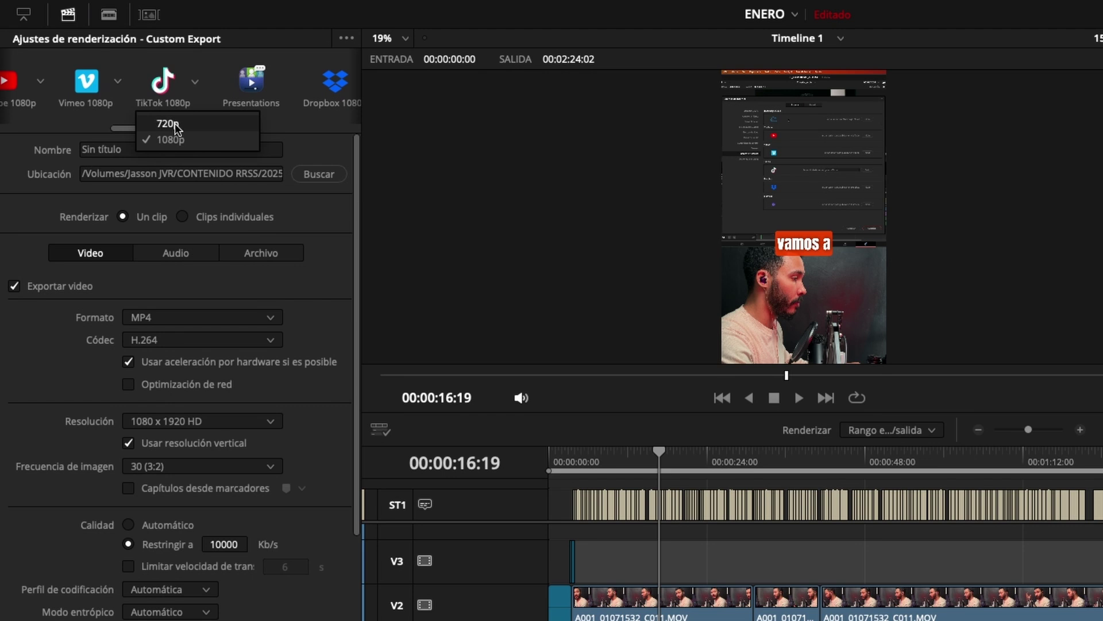
{"action": "left_click", "coordinate": [161, 80]}
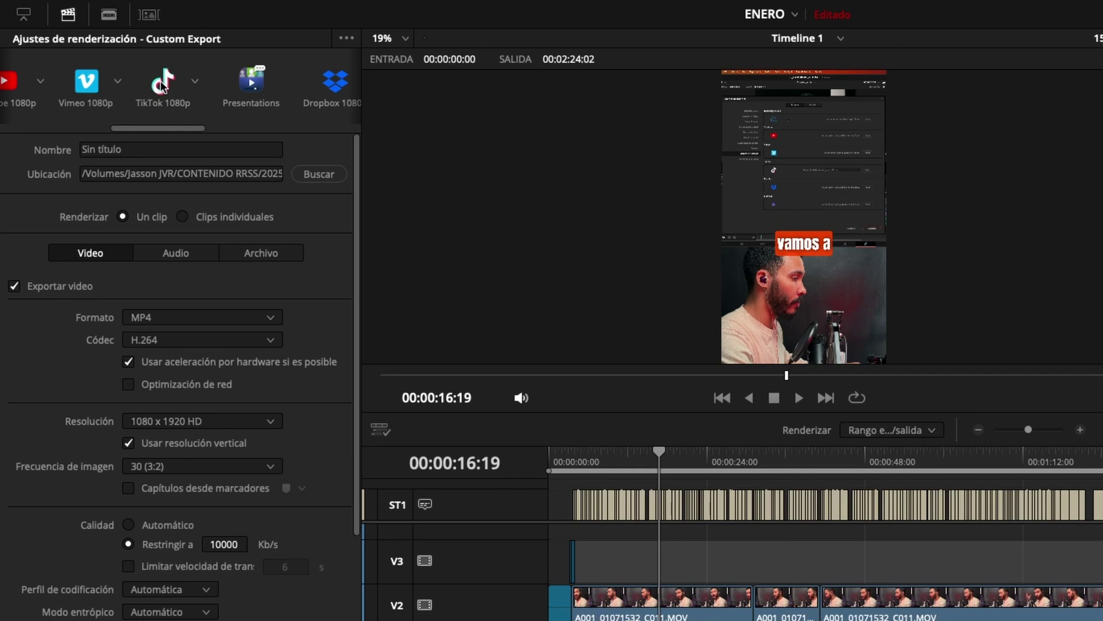
{"action": "left_click", "coordinate": [161, 80]}
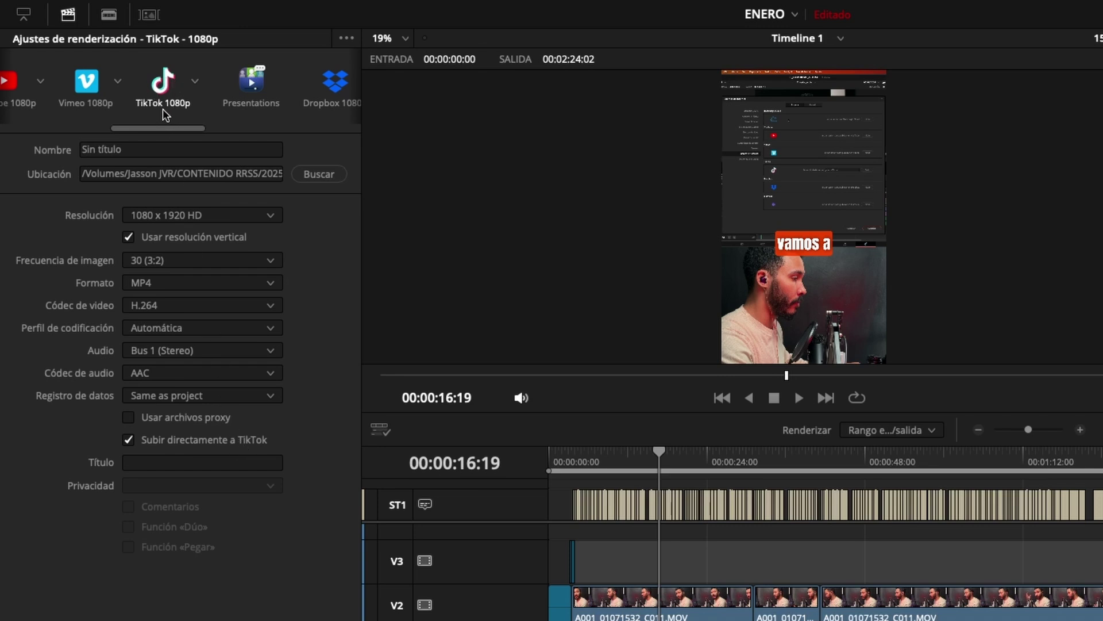
{"action": "left_click_drag", "start_coordinate": [176, 128], "coordinate": [40, 139]}
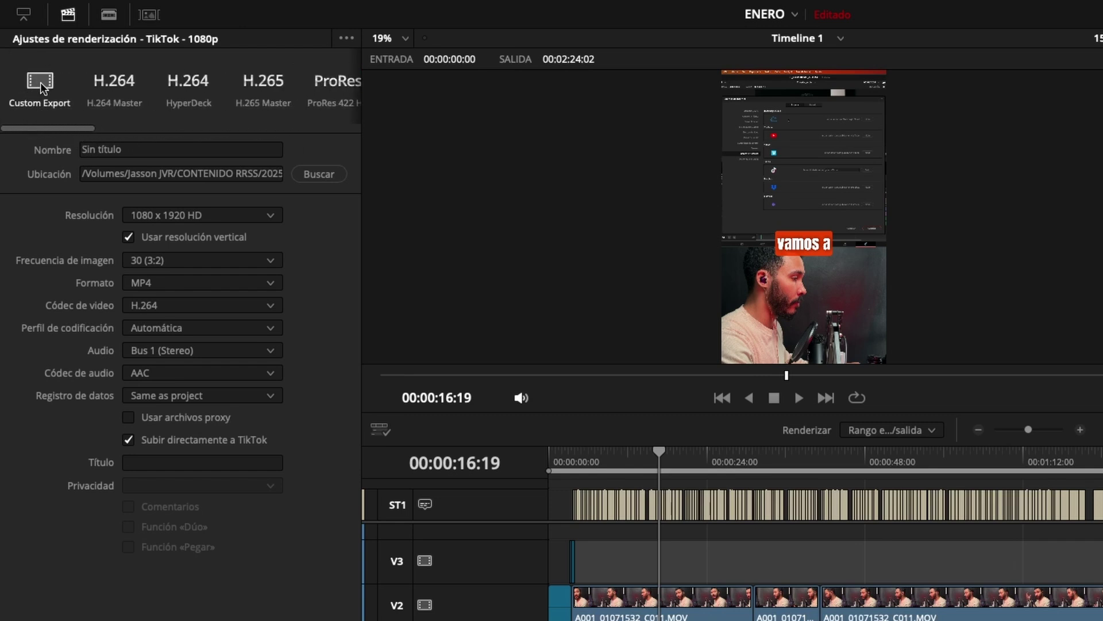
{"action": "left_click", "coordinate": [41, 83]}
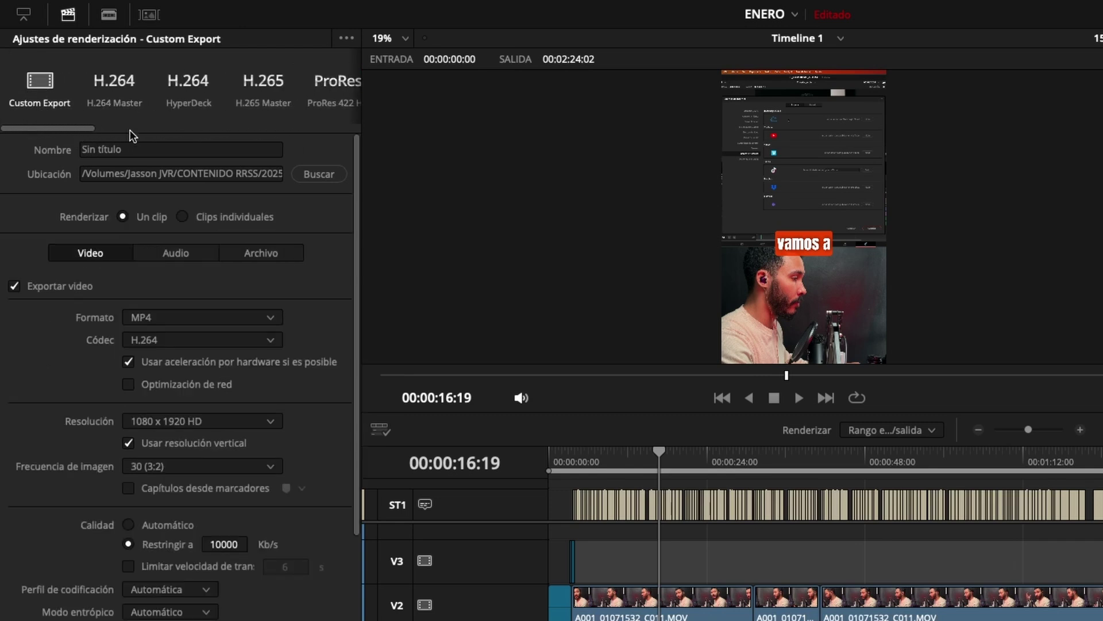
{"action": "left_click_drag", "start_coordinate": [138, 149], "coordinate": [112, 150]}
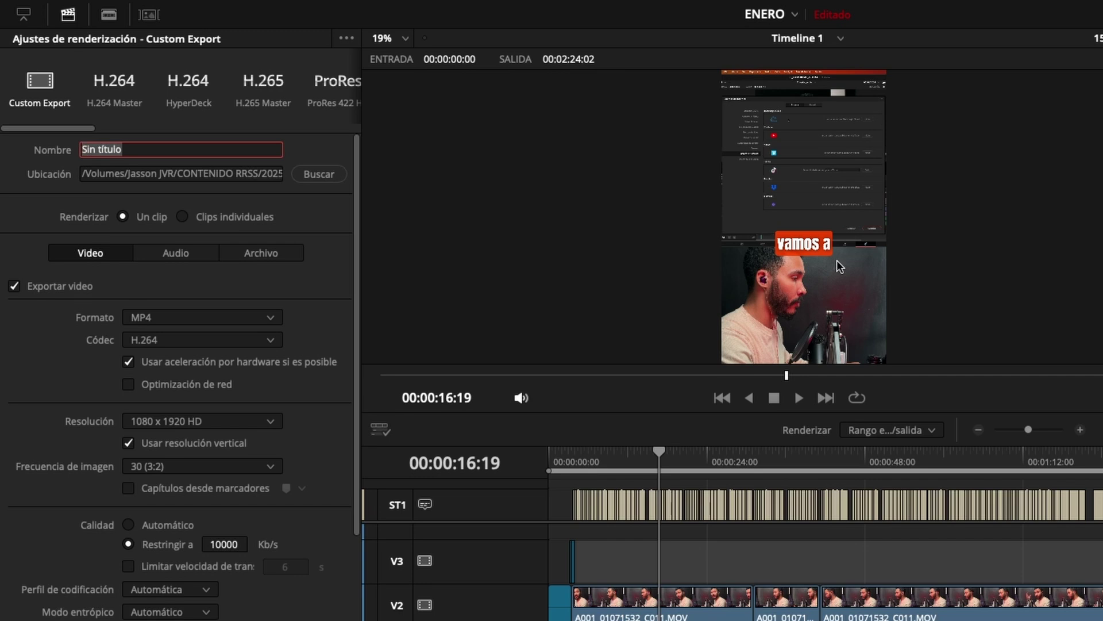
Enter 'Como exportar en alta calidad' as the render file name.
{"action": "type", "text": "Como exportar en alta calidad"}
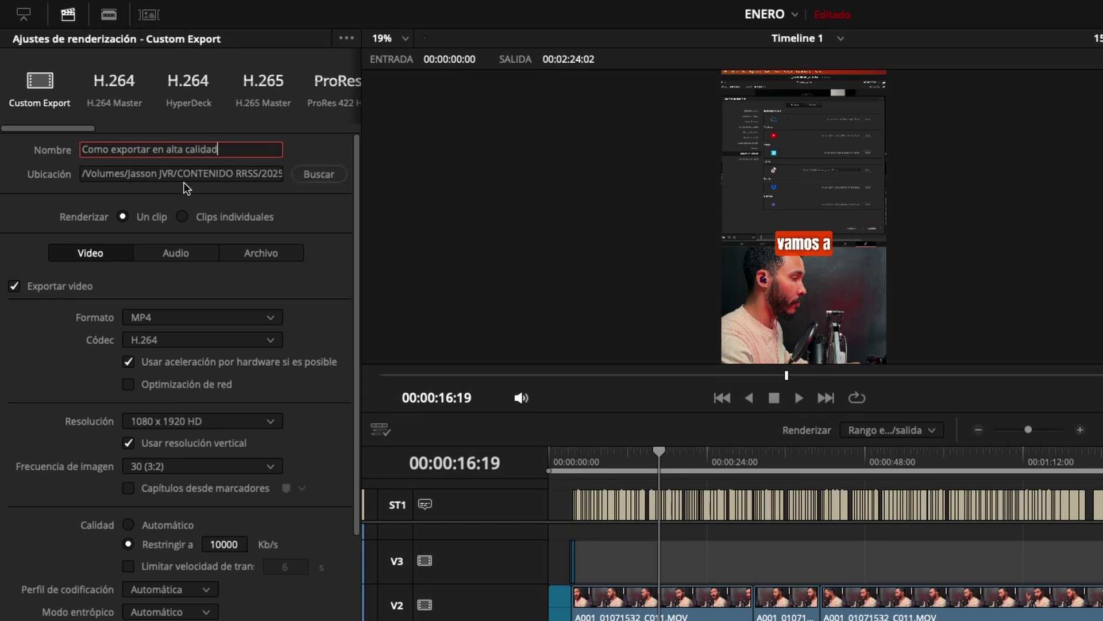
{"action": "scroll", "coordinate": [302, 284], "scroll_direction": "down", "scroll_amount": 3}
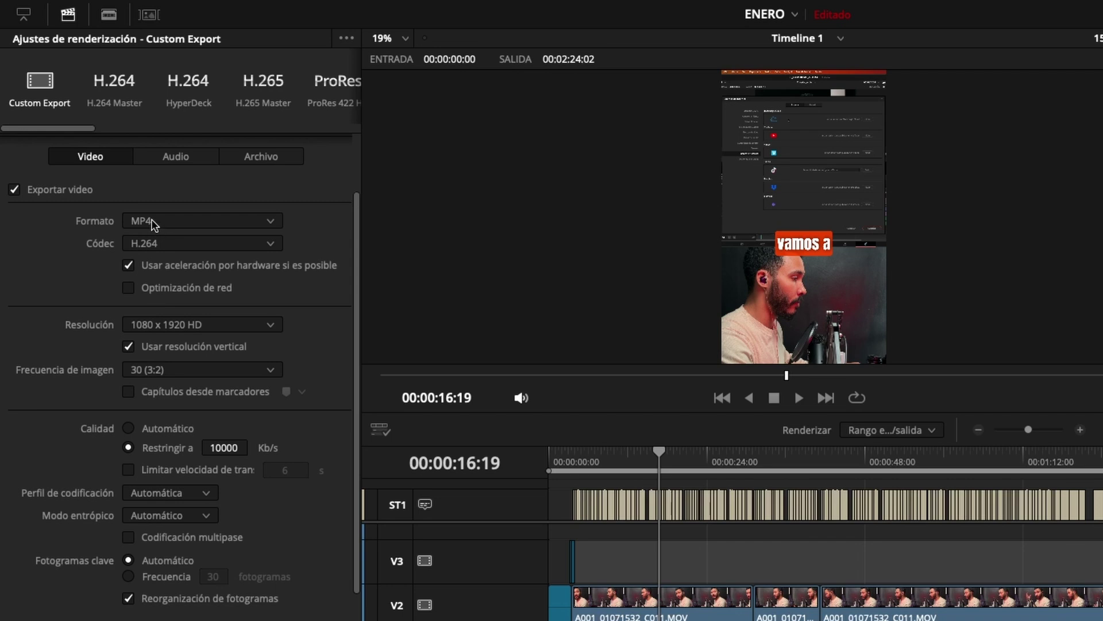
Change the export codec from H.264 to H.265 (Main10 profile).
{"action": "left_click", "coordinate": [173, 245]}
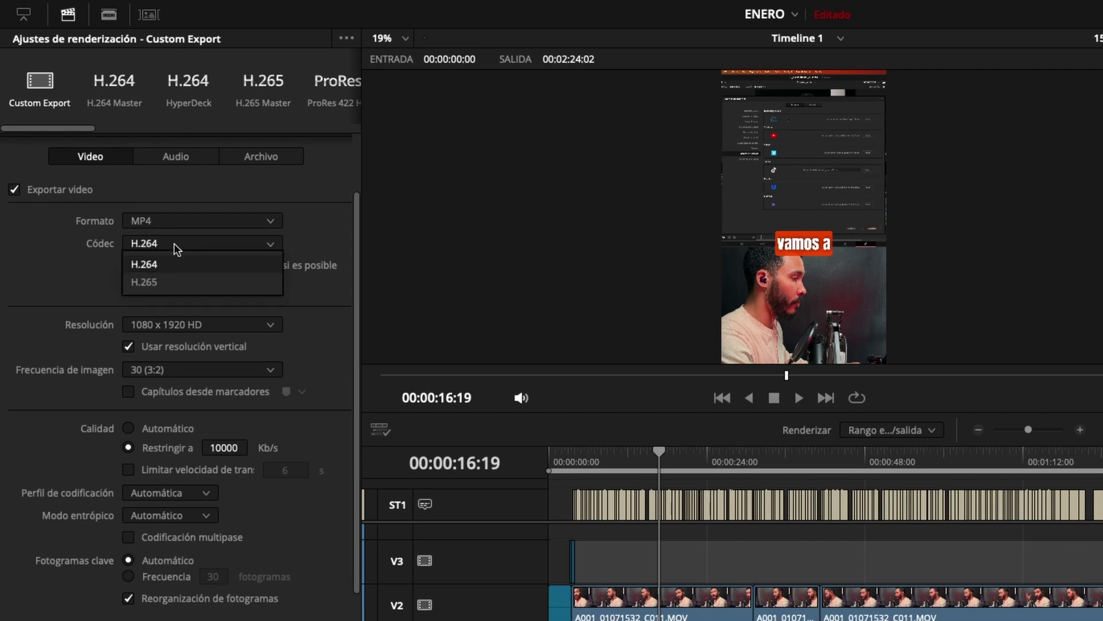
{"action": "left_click", "coordinate": [171, 280]}
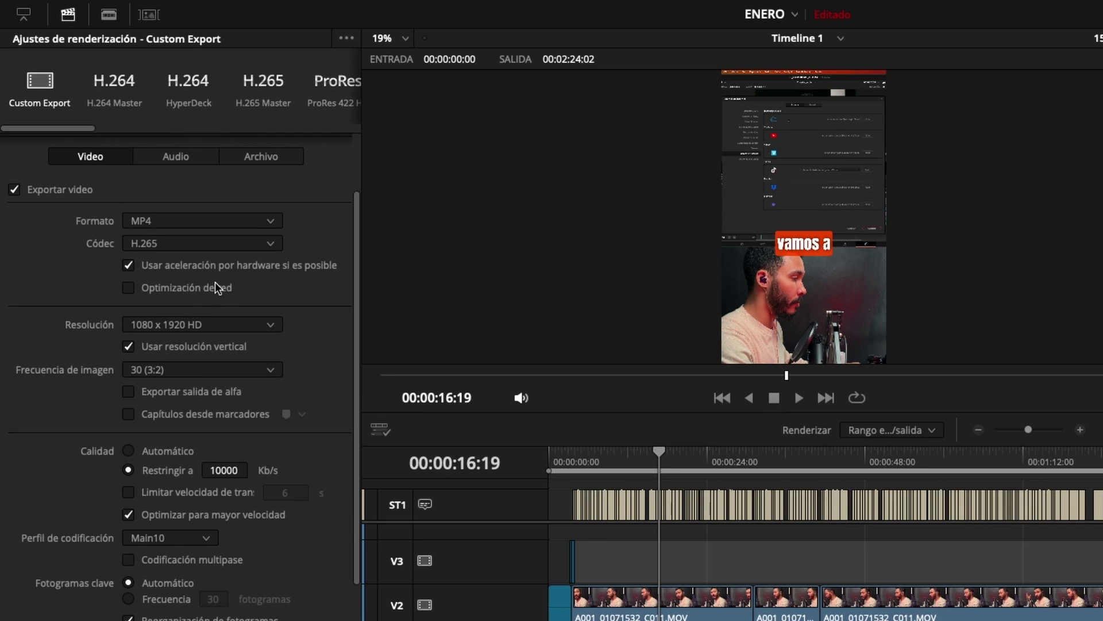
{"action": "left_click", "coordinate": [270, 328]}
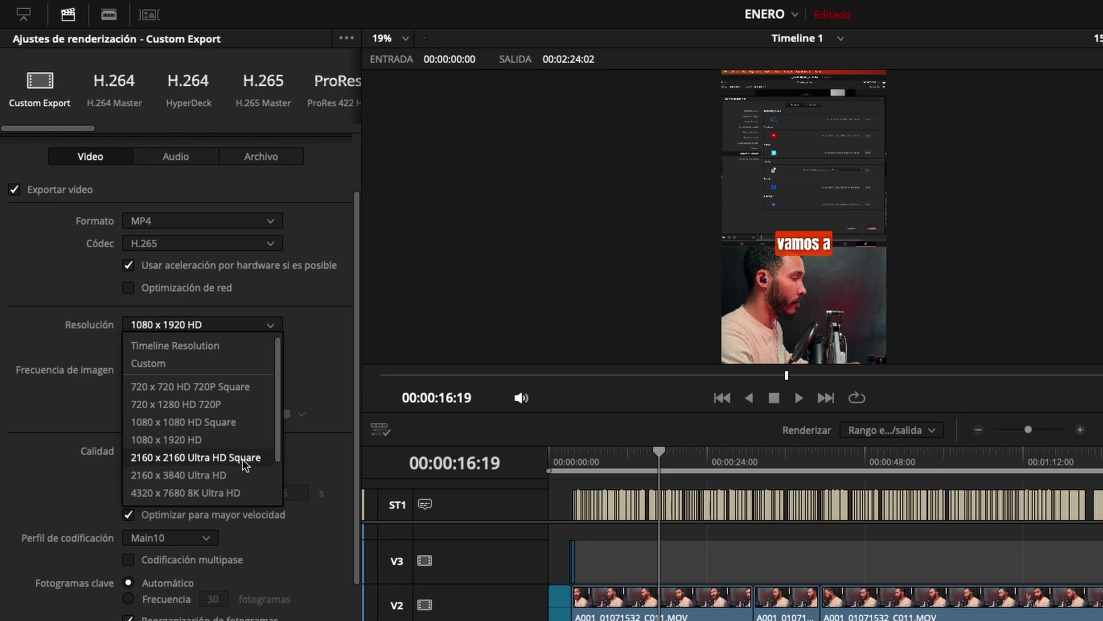
Try 2160 x 3840 Ultra HD, then return the resolution to 1080 x 1920 HD.
{"action": "left_click", "coordinate": [244, 474]}
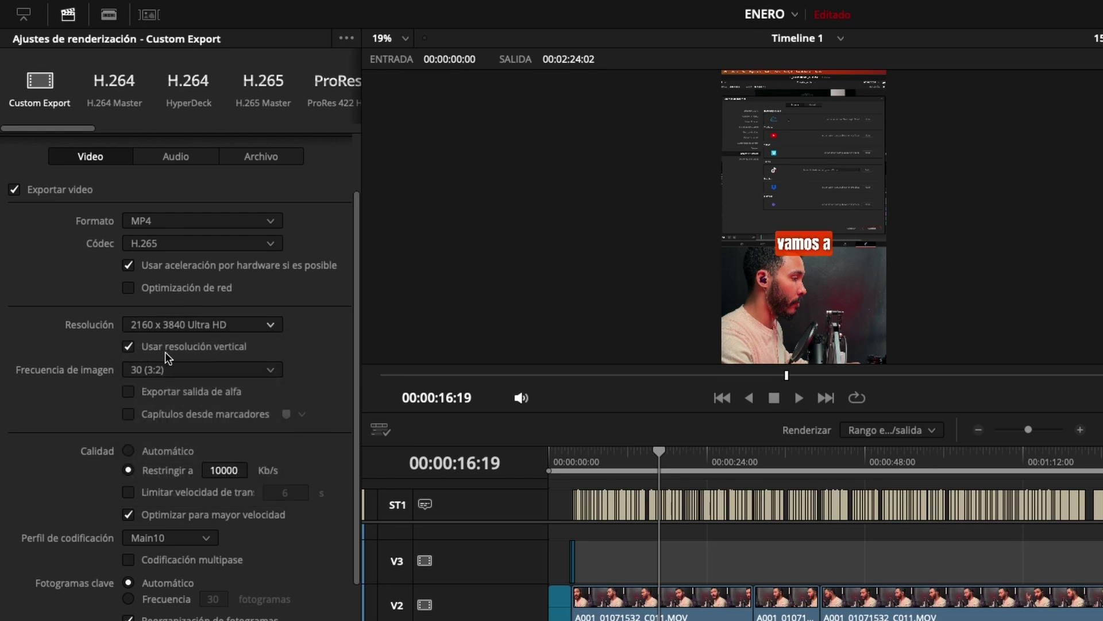
{"action": "left_click", "coordinate": [233, 328]}
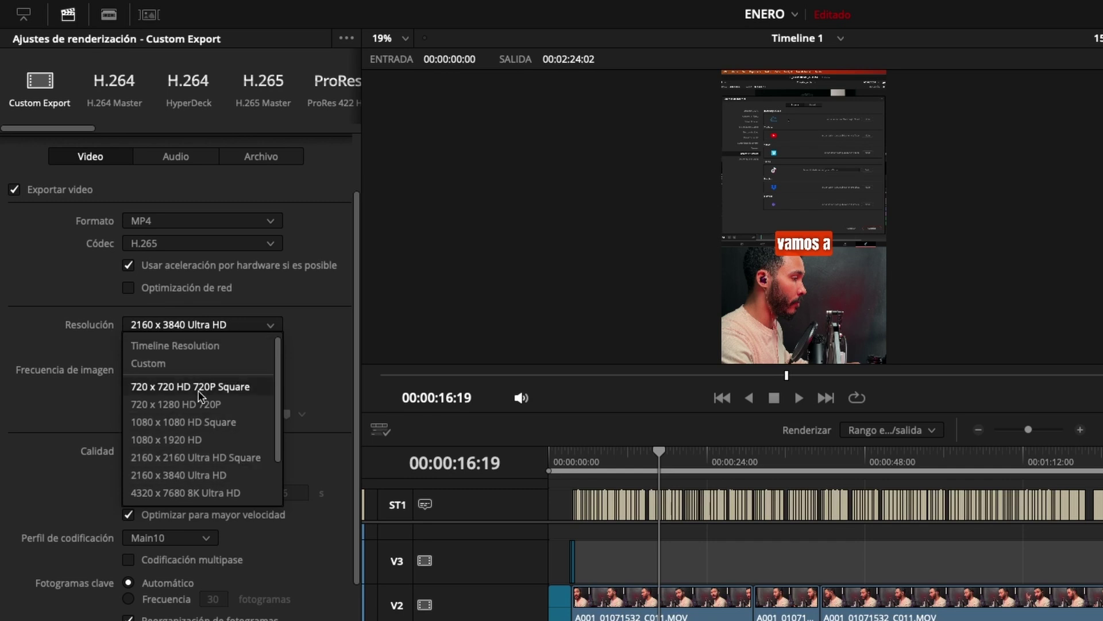
{"action": "left_click", "coordinate": [206, 440]}
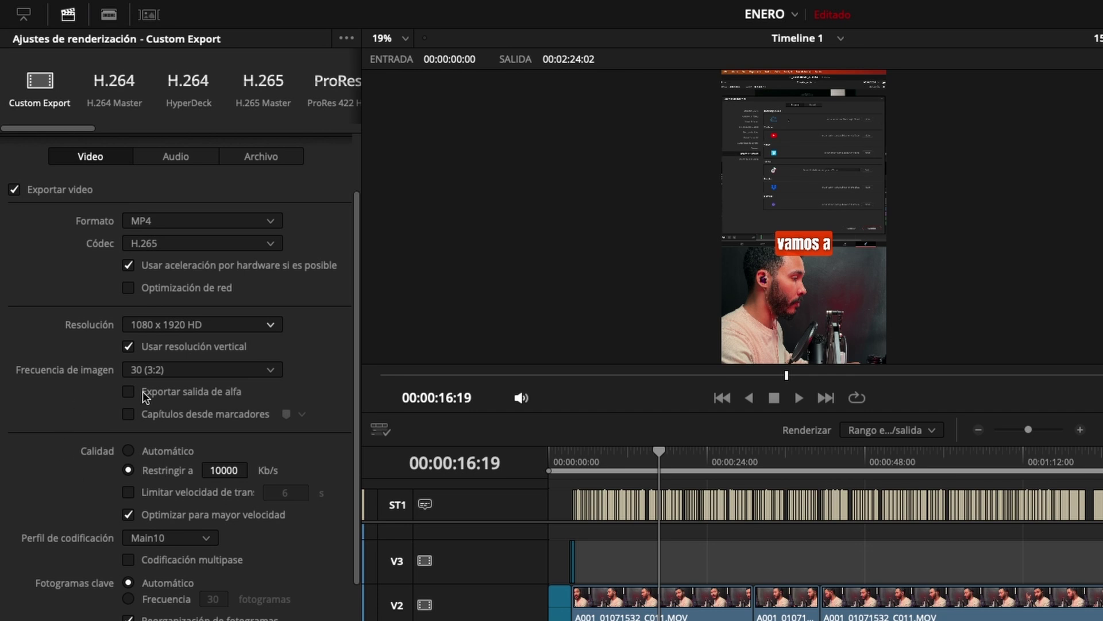
Set the frame rate to 24 fps and the quality to Automático.
{"action": "left_click", "coordinate": [190, 371]}
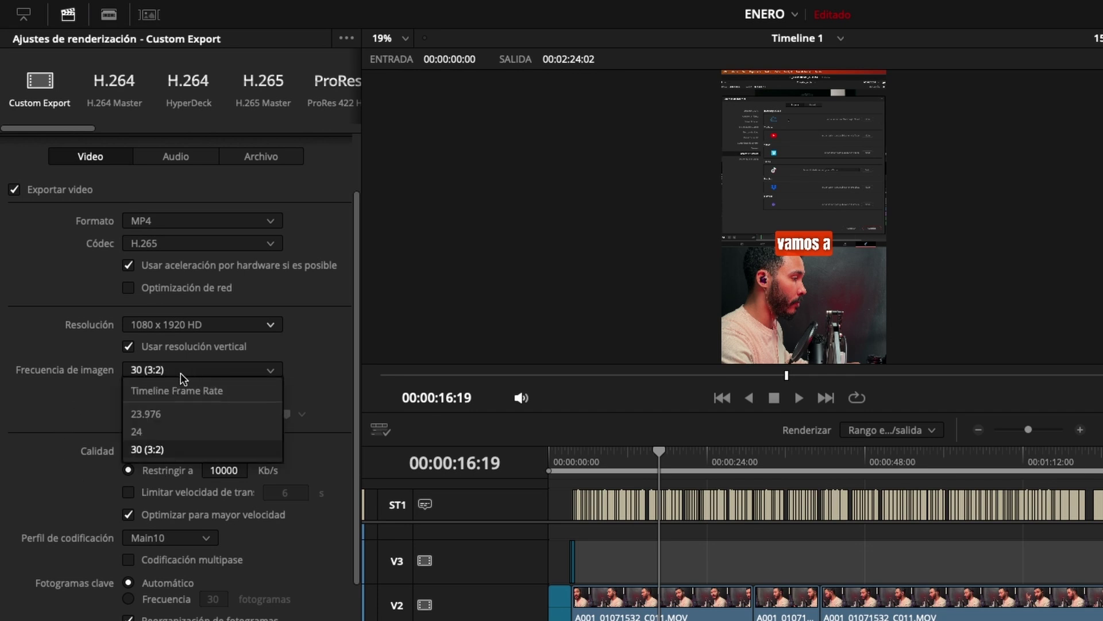
{"action": "left_click", "coordinate": [169, 436]}
{"action": "left_click", "coordinate": [128, 450]}
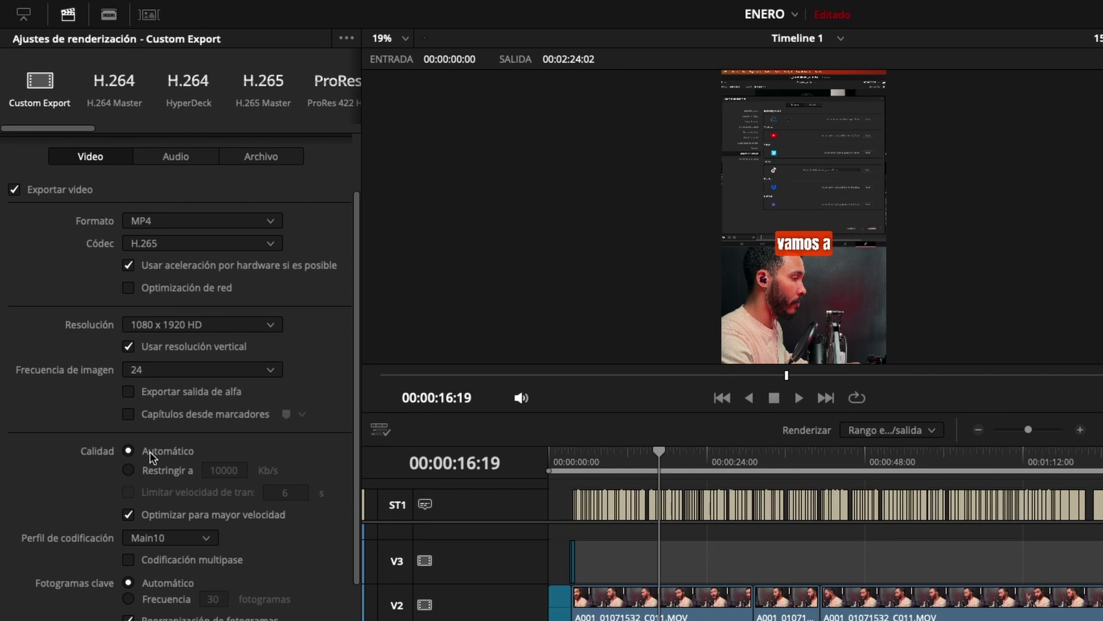
Select 'Restringir a' under Calidad, keeping the 10000 Kb/s limit.
{"action": "left_click", "coordinate": [128, 470]}
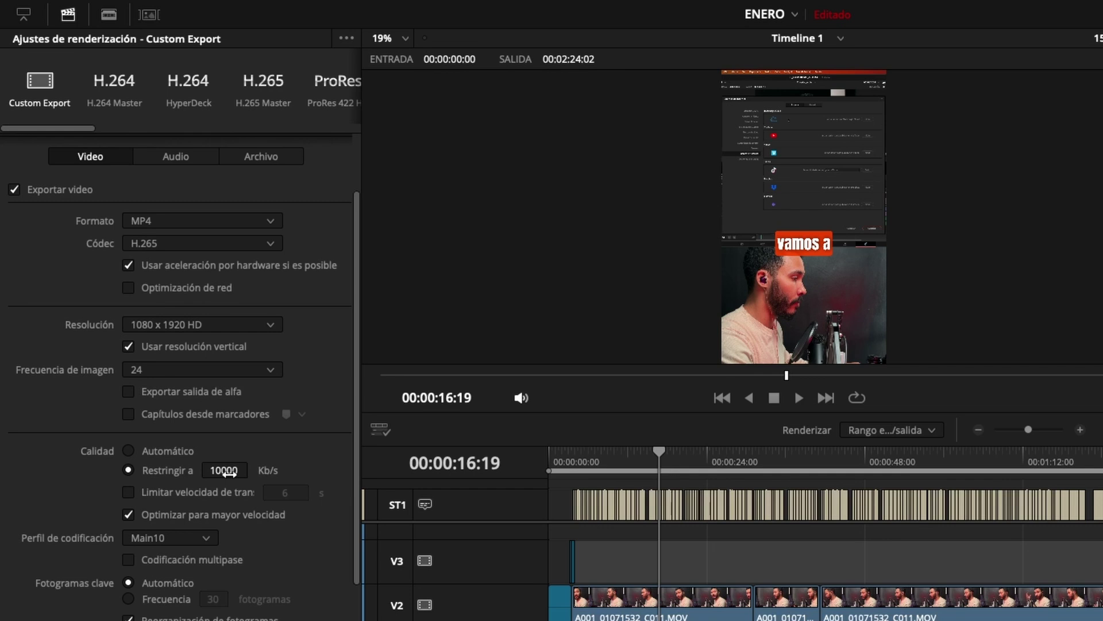
Set the colour-space tag (Etiqueta espacio crom.) to Rec.709.
{"action": "scroll", "coordinate": [46, 256], "scroll_direction": "down", "scroll_amount": 3}
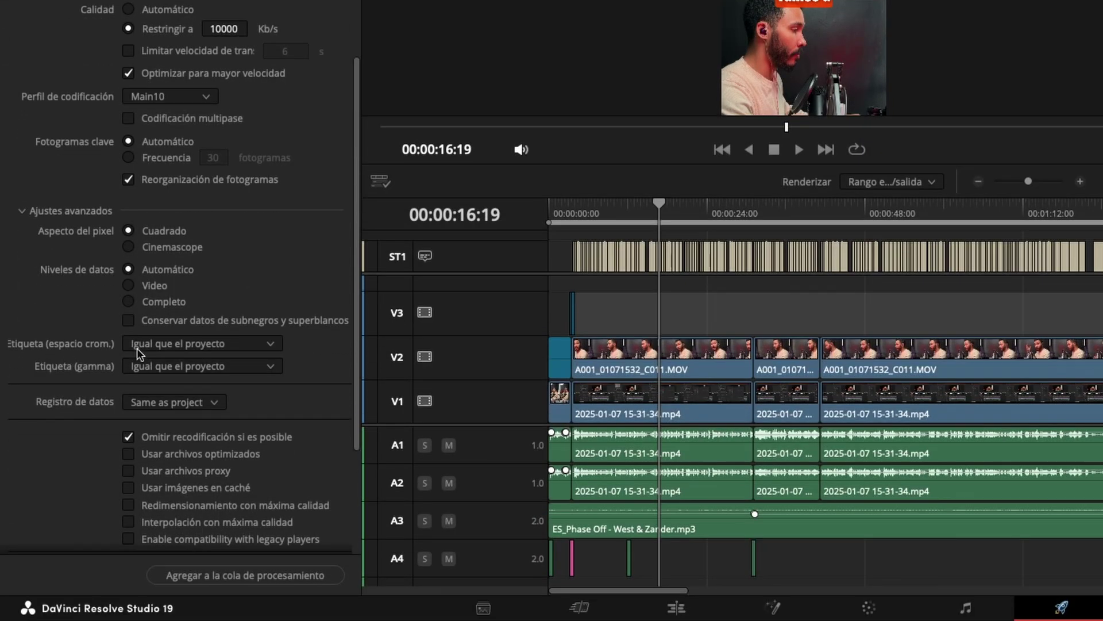
{"action": "left_click", "coordinate": [181, 343]}
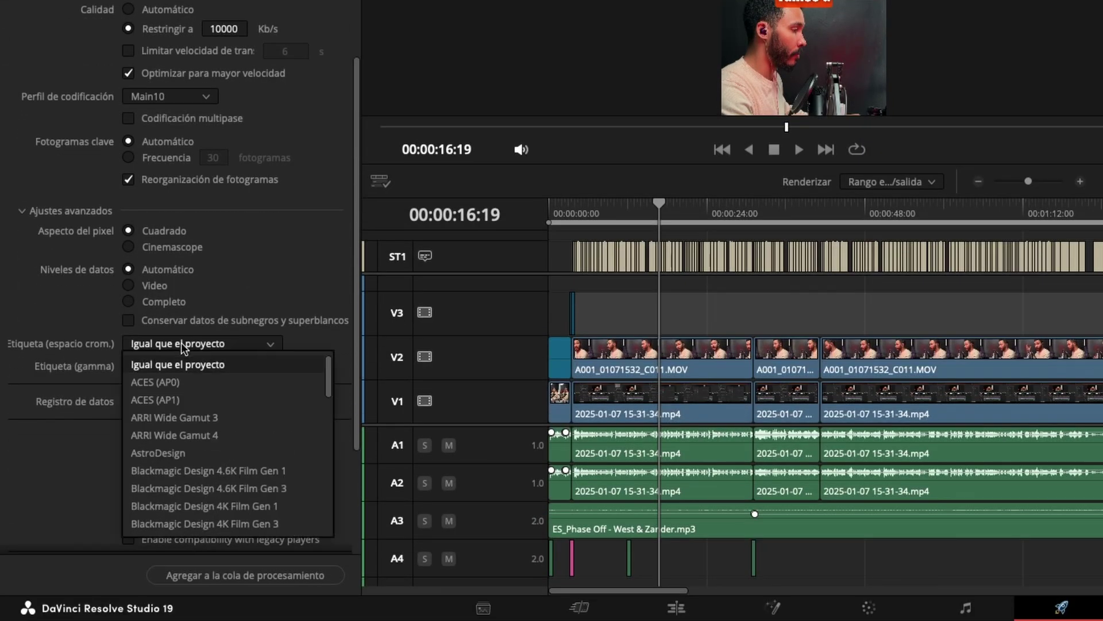
{"action": "scroll", "coordinate": [196, 402], "scroll_direction": "down", "scroll_amount": 3}
{"action": "scroll", "coordinate": [213, 439], "scroll_direction": "down", "scroll_amount": 4}
{"action": "scroll", "coordinate": [213, 445], "scroll_direction": "down", "scroll_amount": 2}
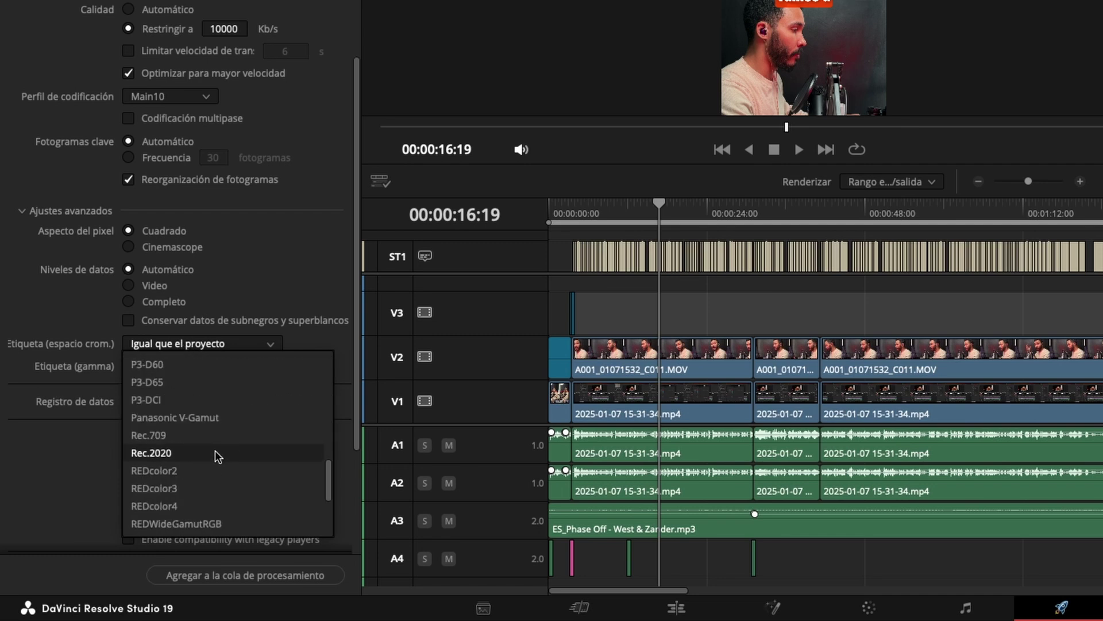
{"action": "left_click", "coordinate": [184, 436]}
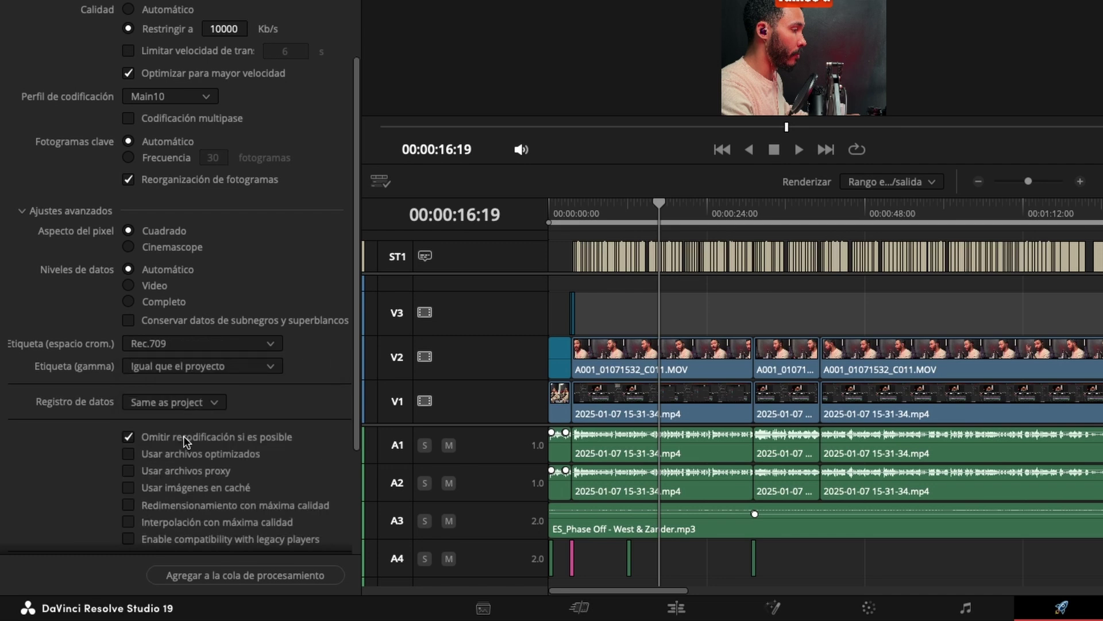
Set the gamma tag to Rec.709-A.
{"action": "left_click", "coordinate": [157, 371]}
{"action": "scroll", "coordinate": [206, 462], "scroll_direction": "down", "scroll_amount": 5}
{"action": "scroll", "coordinate": [210, 475], "scroll_direction": "down", "scroll_amount": 3}
{"action": "scroll", "coordinate": [211, 475], "scroll_direction": "down", "scroll_amount": 4}
{"action": "scroll", "coordinate": [211, 476], "scroll_direction": "down", "scroll_amount": 3}
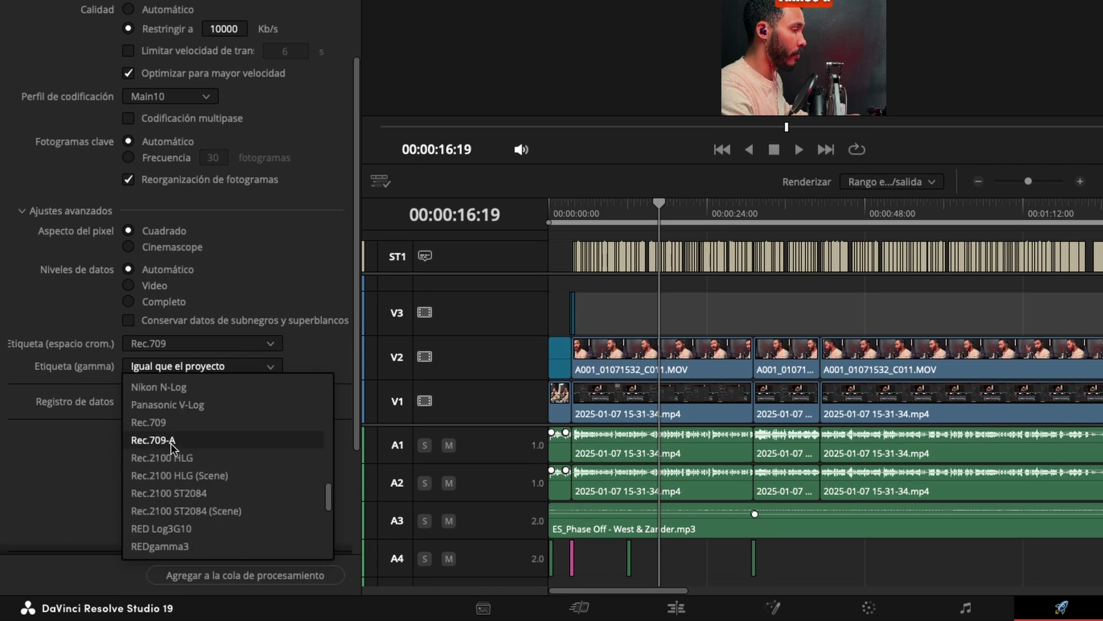
{"action": "left_click", "coordinate": [171, 442]}
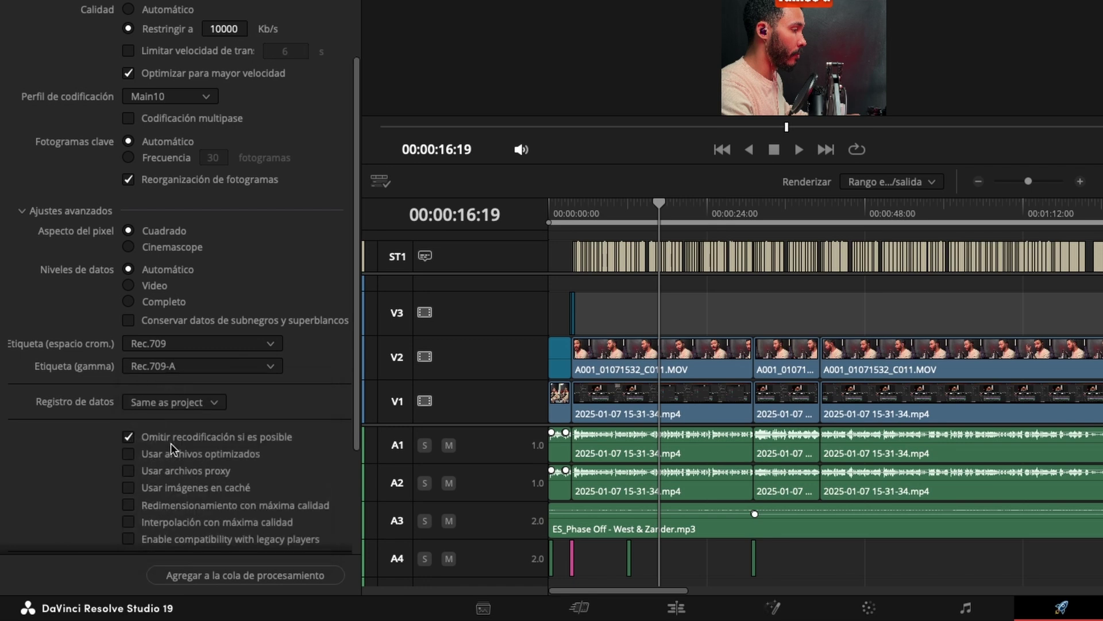
Try Gamma 2.4 as the gamma tag, then revert it to Rec.709-A.
{"action": "left_click", "coordinate": [212, 369]}
{"action": "scroll", "coordinate": [212, 457], "scroll_direction": "up", "scroll_amount": 3}
{"action": "scroll", "coordinate": [211, 456], "scroll_direction": "up", "scroll_amount": 2}
{"action": "left_click", "coordinate": [185, 515]}
{"action": "left_click", "coordinate": [261, 365]}
{"action": "scroll", "coordinate": [187, 423], "scroll_direction": "down", "scroll_amount": 2}
{"action": "scroll", "coordinate": [187, 424], "scroll_direction": "down", "scroll_amount": 1}
{"action": "scroll", "coordinate": [187, 423], "scroll_direction": "up", "scroll_amount": 1}
{"action": "left_click", "coordinate": [185, 423]}
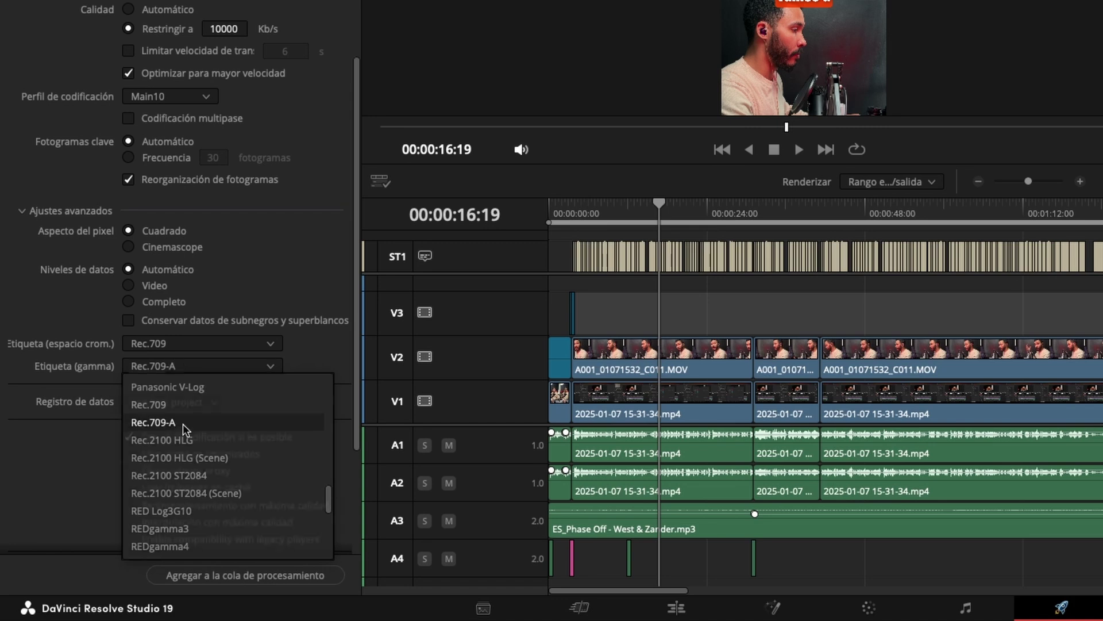
{"action": "scroll", "coordinate": [313, 373], "scroll_direction": "down", "scroll_amount": 3}
{"action": "scroll", "coordinate": [314, 374], "scroll_direction": "down", "scroll_amount": 3}
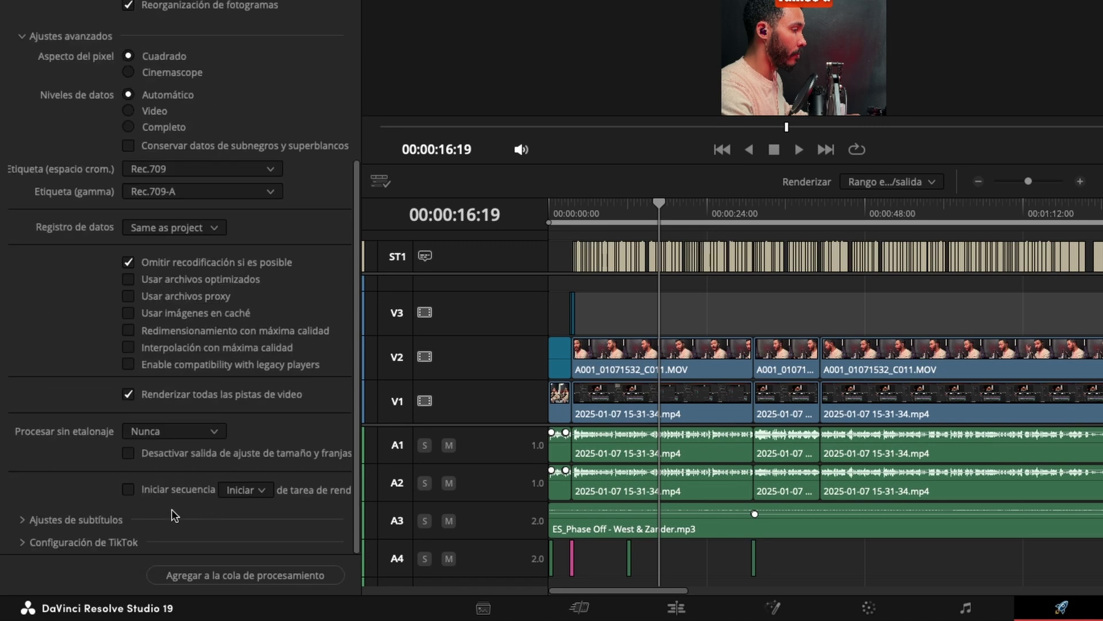
Enable Exportar subtítulos with the format set to Integrados en la imagen.
{"action": "left_click", "coordinate": [44, 520]}
{"action": "scroll", "coordinate": [46, 513], "scroll_direction": "down", "scroll_amount": 3}
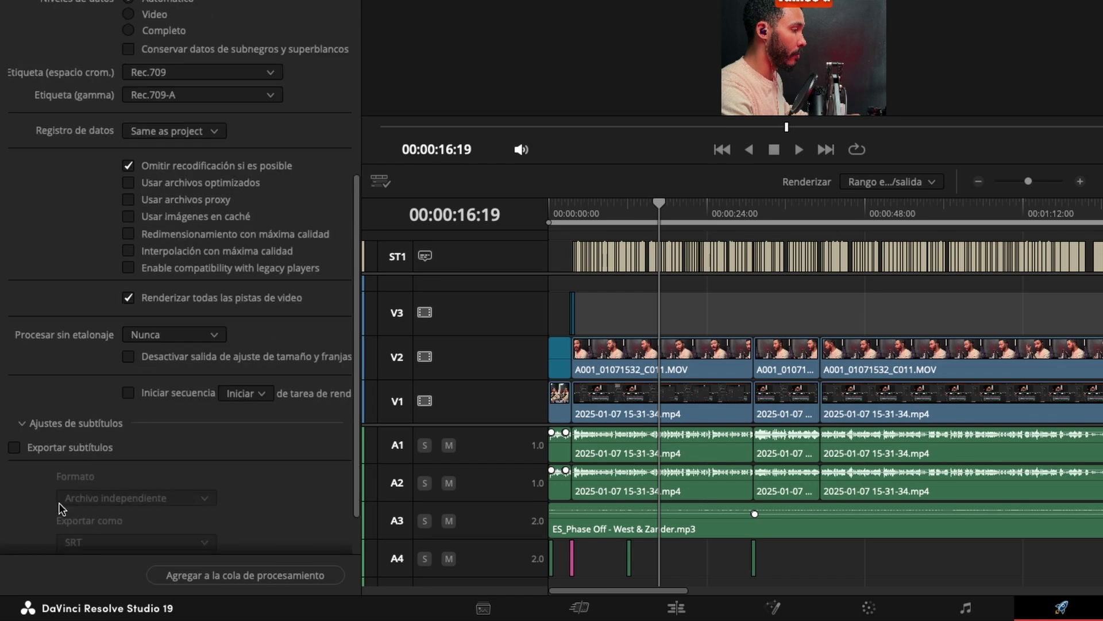
{"action": "left_click", "coordinate": [14, 447]}
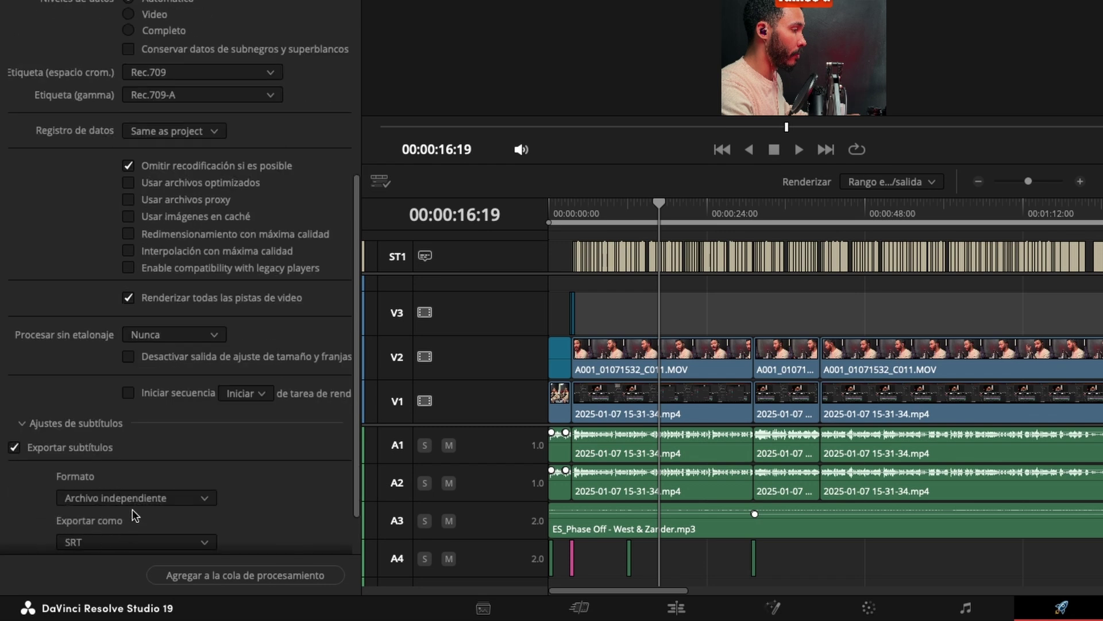
{"action": "left_click", "coordinate": [144, 498]}
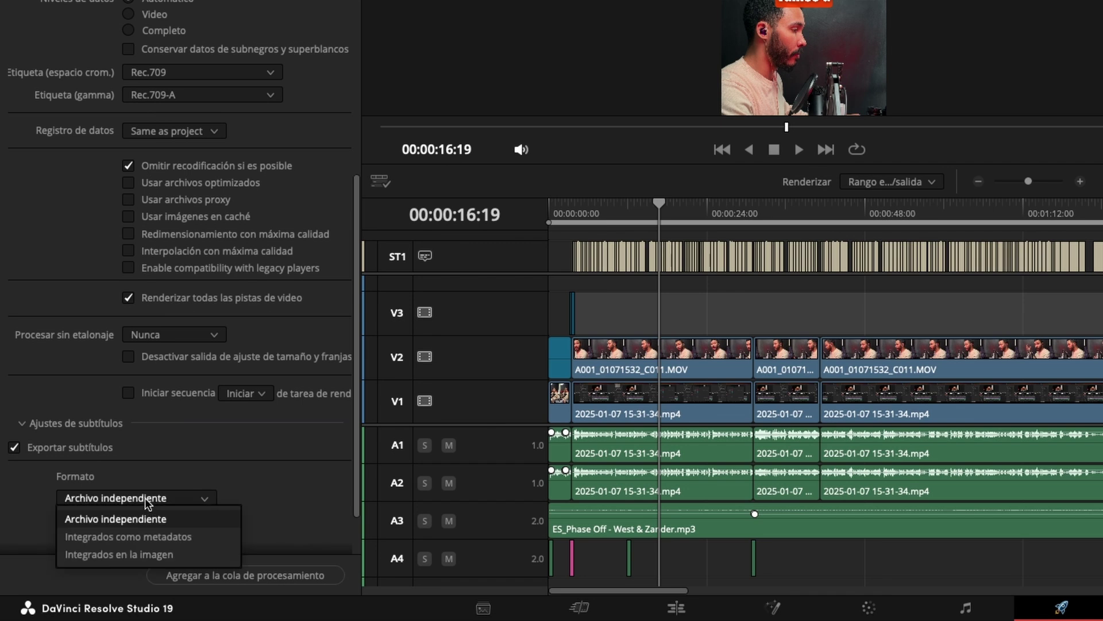
{"action": "left_click", "coordinate": [179, 552]}
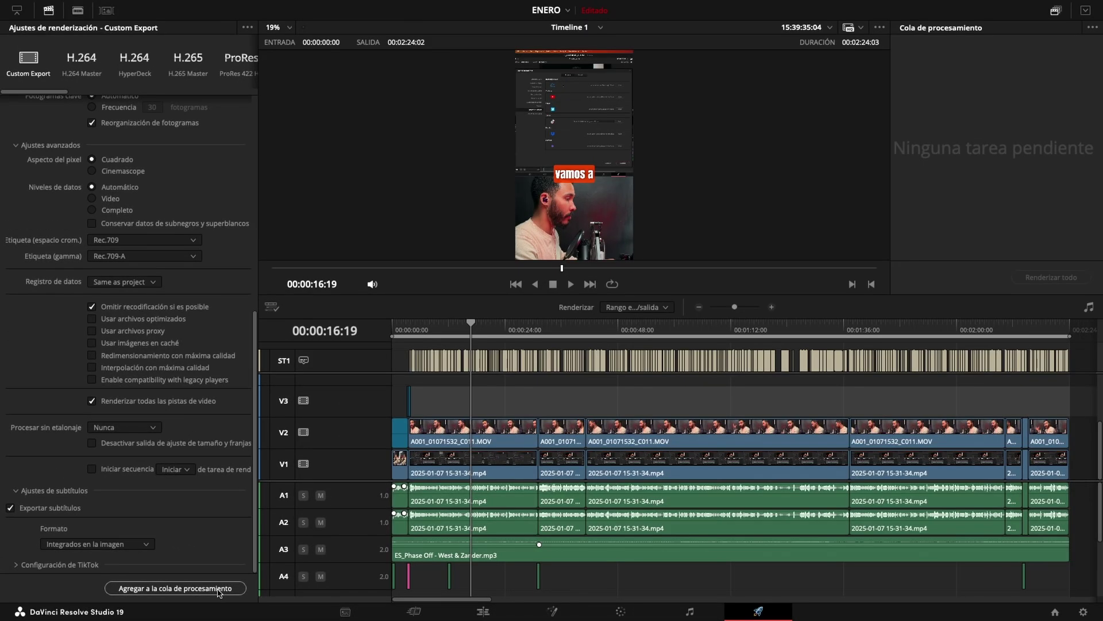
Queue the Timeline 1 export as Tarea 1, rendering Como exportar en alta calidad.mp4.
{"action": "left_click", "coordinate": [205, 590]}
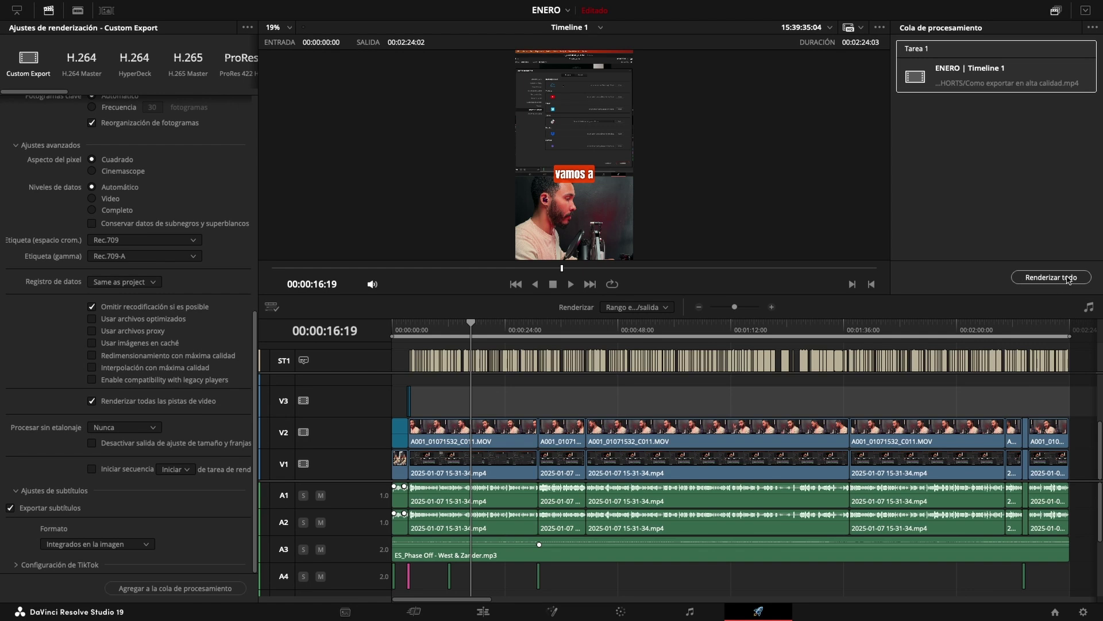
{"action": "scroll", "coordinate": [185, 282], "scroll_direction": "up", "scroll_amount": 10}
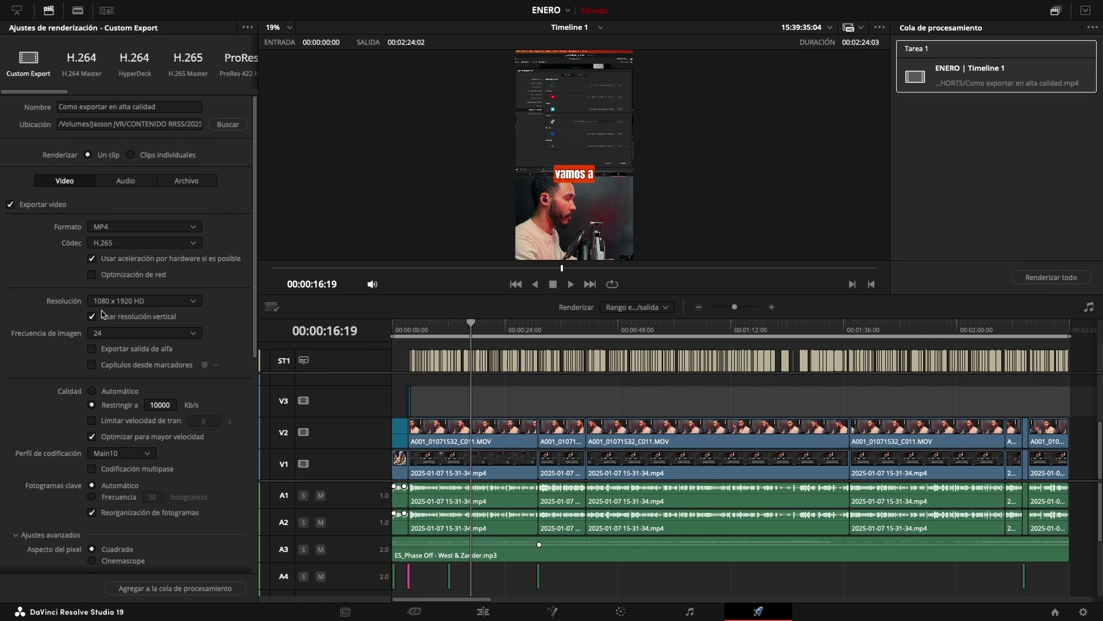
Save the current render settings as a preset named 'Ajuste TIK TOK'.
{"action": "left_click", "coordinate": [247, 29]}
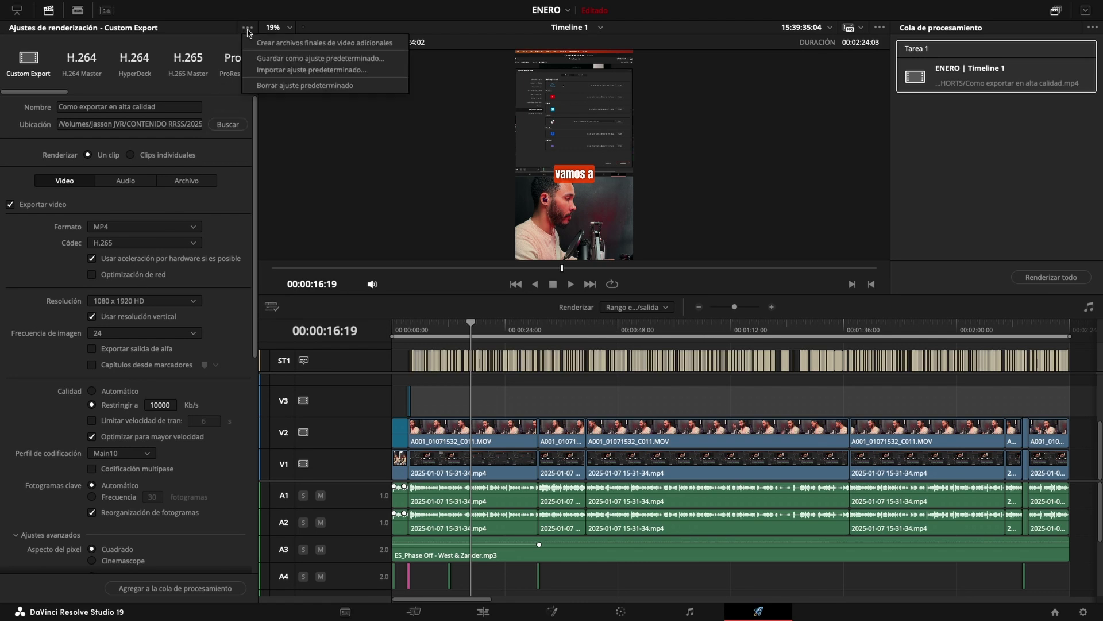
{"action": "left_click", "coordinate": [256, 59]}
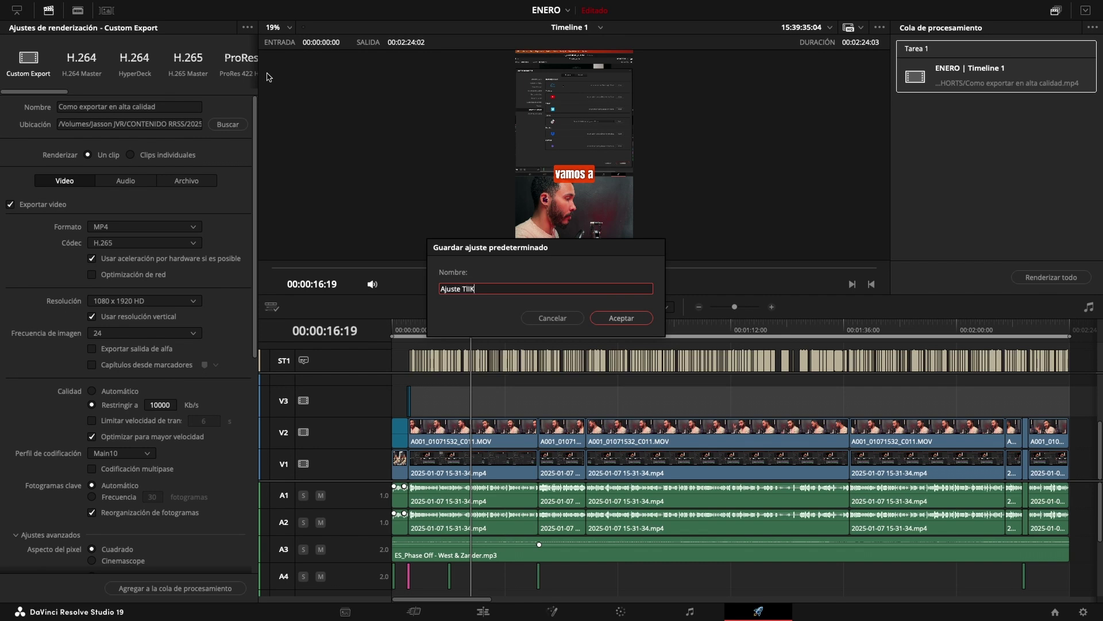
{"action": "type", "text": "TOK"}
{"action": "left_click", "coordinate": [639, 317]}
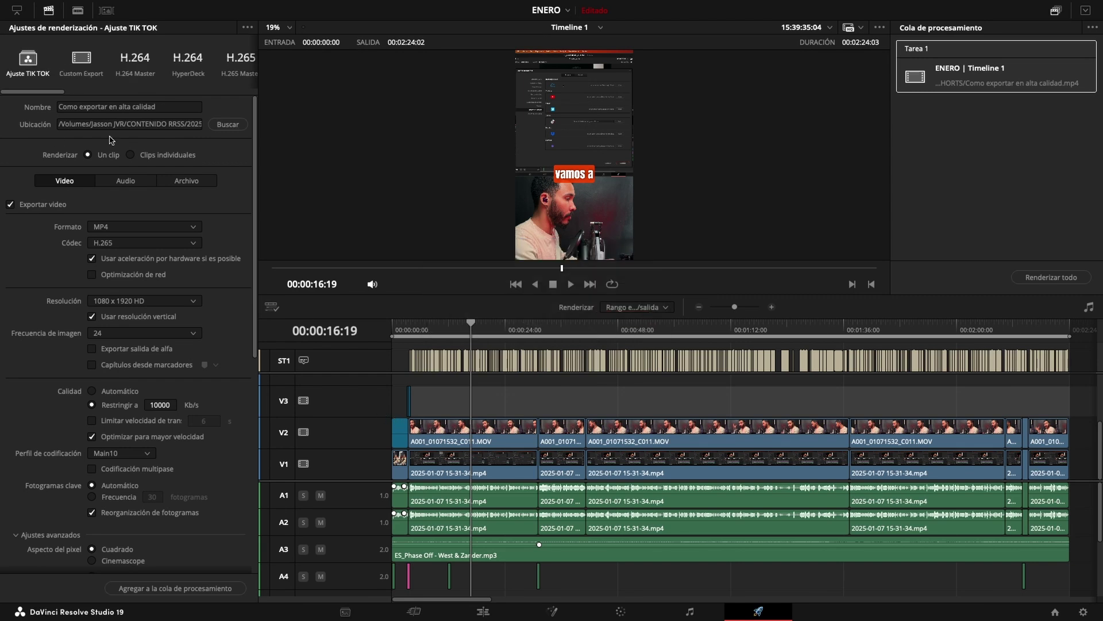
Load the HyperDeck, H.265 Master, ProRes 422 HQ, then YouTube 1080p presets in turn.
{"action": "scroll", "coordinate": [39, 98], "scroll_direction": "right", "scroll_amount": 6}
{"action": "scroll", "coordinate": [39, 98], "scroll_direction": "left", "scroll_amount": 6}
{"action": "left_click_drag", "start_coordinate": [32, 94], "coordinate": [105, 93]}
{"action": "left_click", "coordinate": [101, 72]}
{"action": "left_click", "coordinate": [75, 66]}
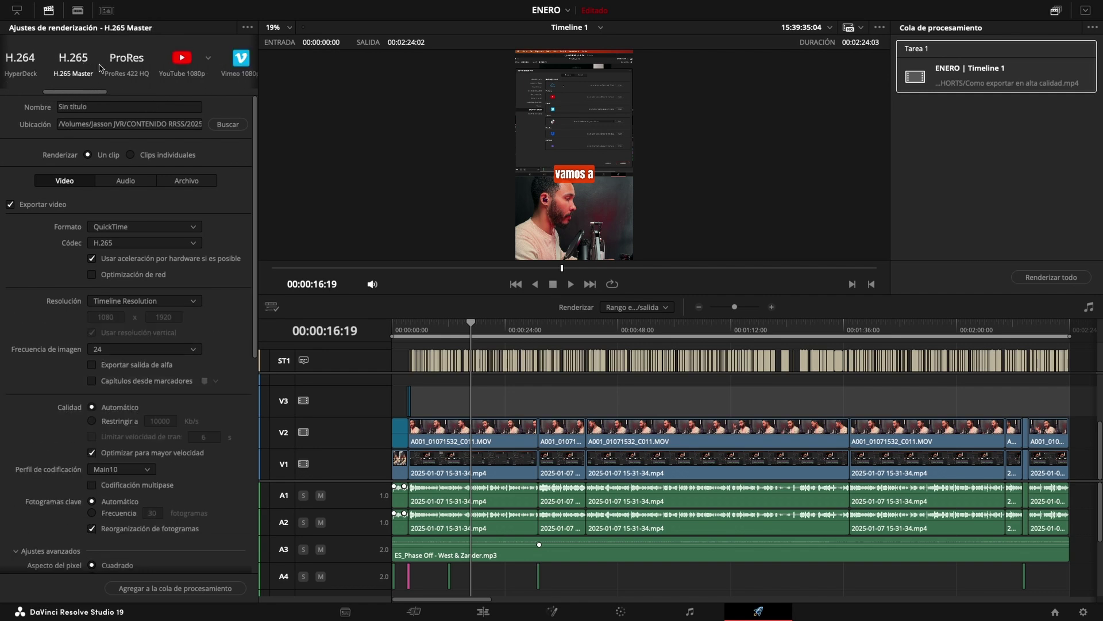
{"action": "left_click", "coordinate": [129, 64]}
{"action": "left_click", "coordinate": [181, 63]}
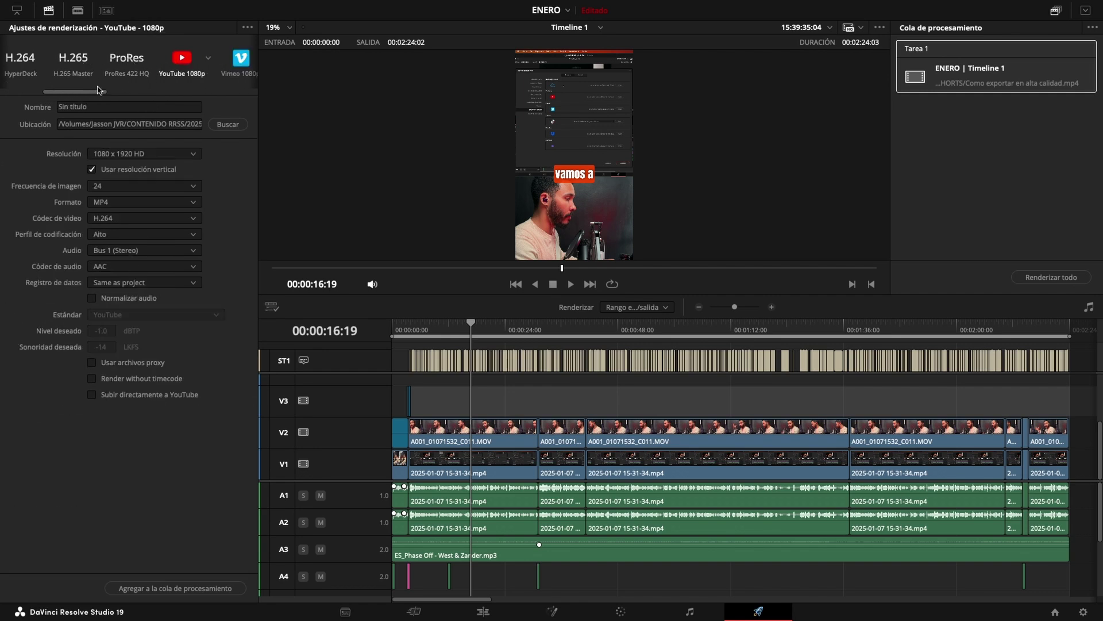
{"action": "left_click_drag", "start_coordinate": [99, 94], "coordinate": [46, 95]}
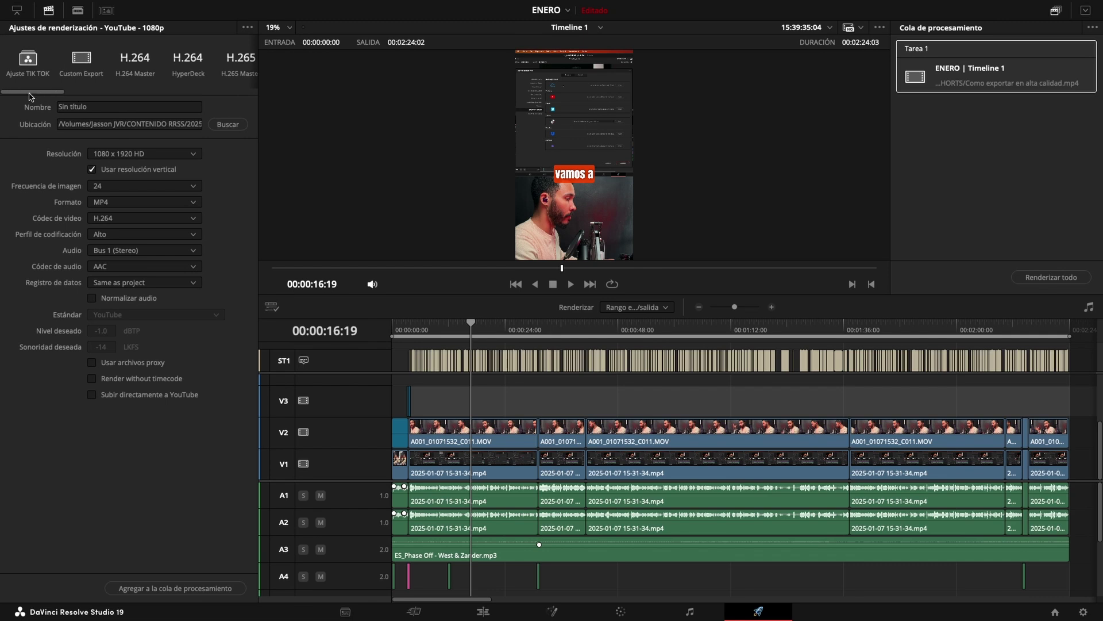
Load the Ajuste TIK TOK preset and check its MP4 H.265, 1080 x 1920, 24 fps, 10000 Kb/s settings.
{"action": "left_click", "coordinate": [28, 60]}
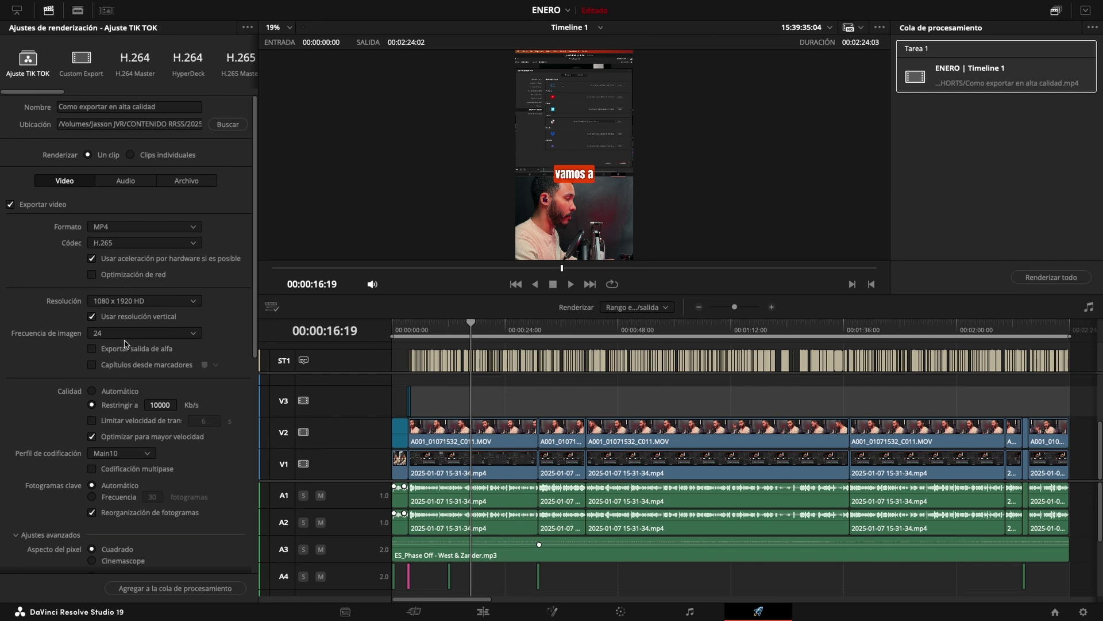
{"action": "scroll", "coordinate": [166, 413], "scroll_direction": "down", "scroll_amount": 5}
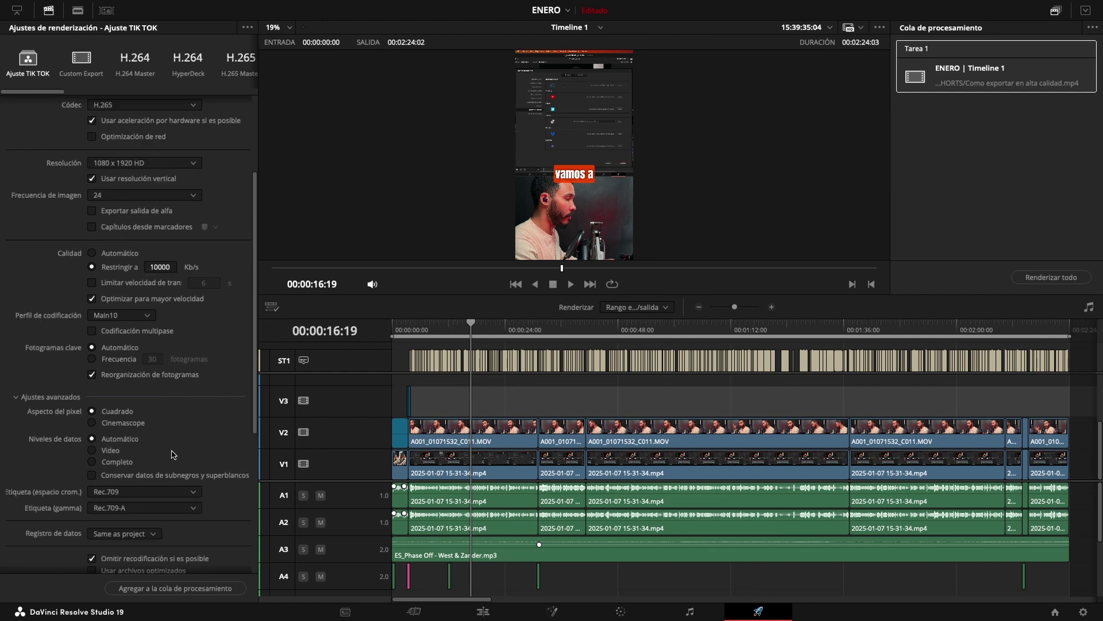
{"action": "scroll", "coordinate": [98, 499], "scroll_direction": "down", "scroll_amount": 5}
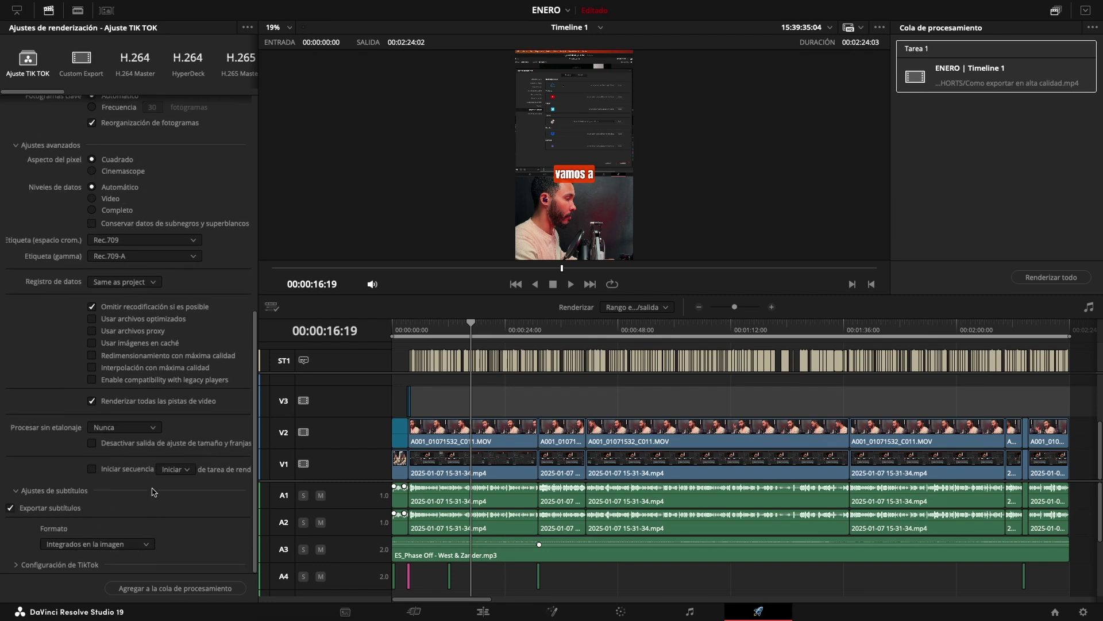
{"action": "scroll", "coordinate": [154, 489], "scroll_direction": "up", "scroll_amount": 5}
{"action": "scroll", "coordinate": [154, 476], "scroll_direction": "up", "scroll_amount": 5}
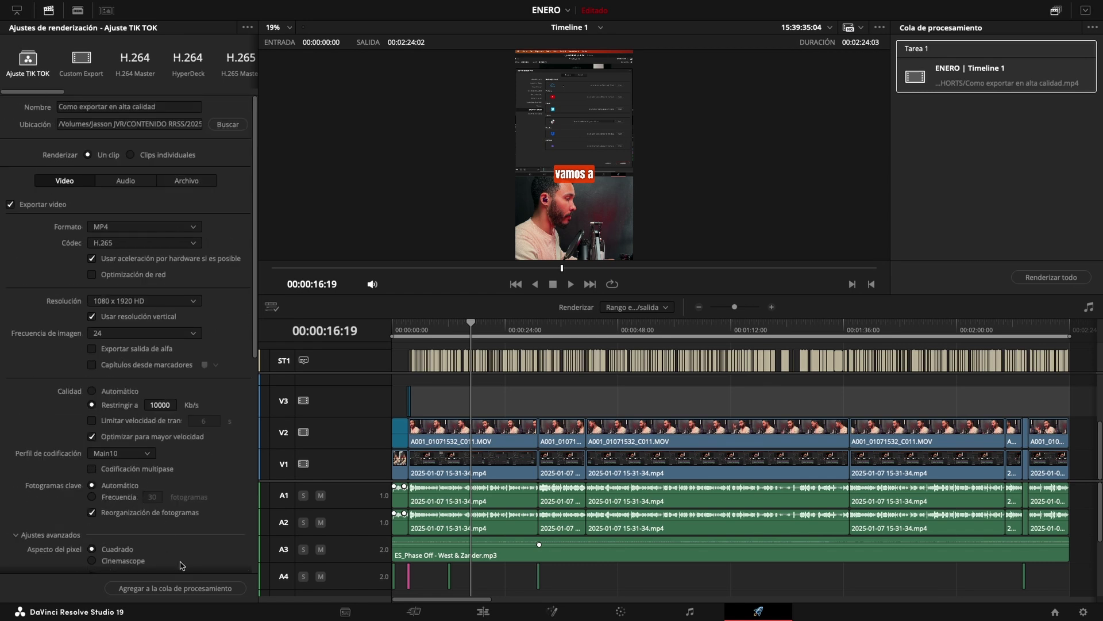
Add Tarea 2, exporting Timeline 1 to Como exportar en alta calidad.mp4, to the render queue.
{"action": "left_click", "coordinate": [190, 587]}
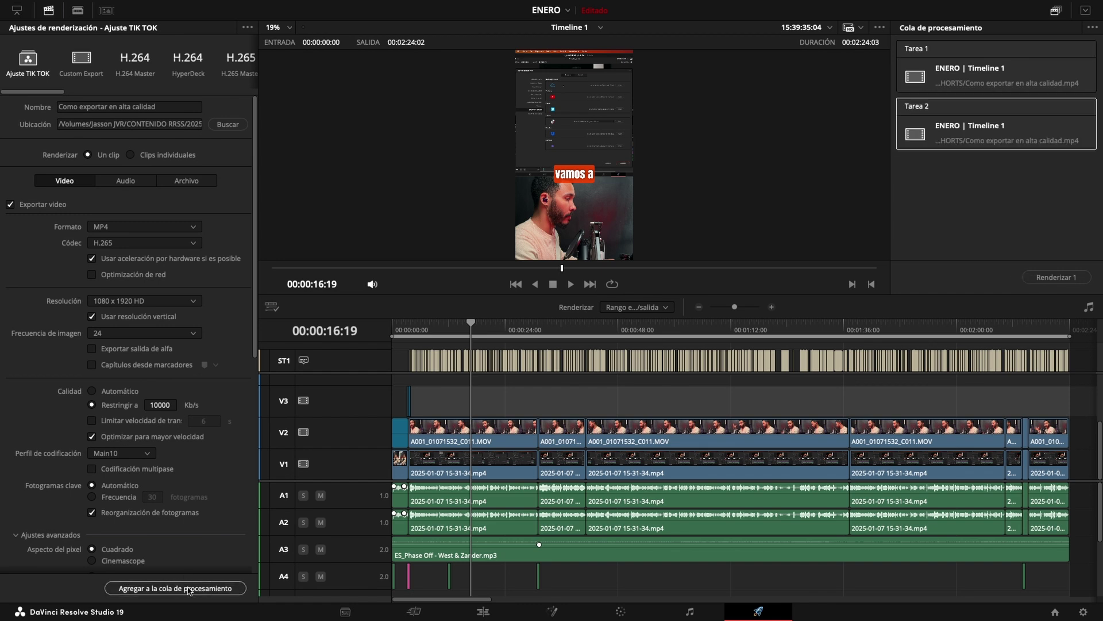